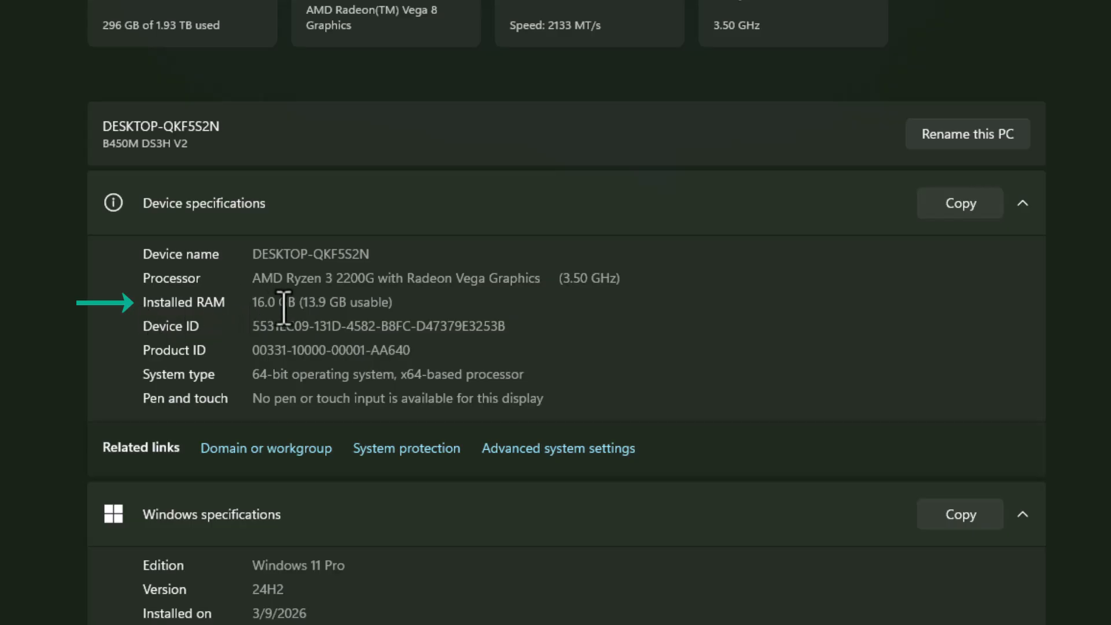
- Highlight the Installed RAM value in the device specifications and open the advanced system settings, moving the dialog clear of the window's edge
left_click_drag(297, 303, 249, 305)
left_click(666, 372)
left_click(610, 451)
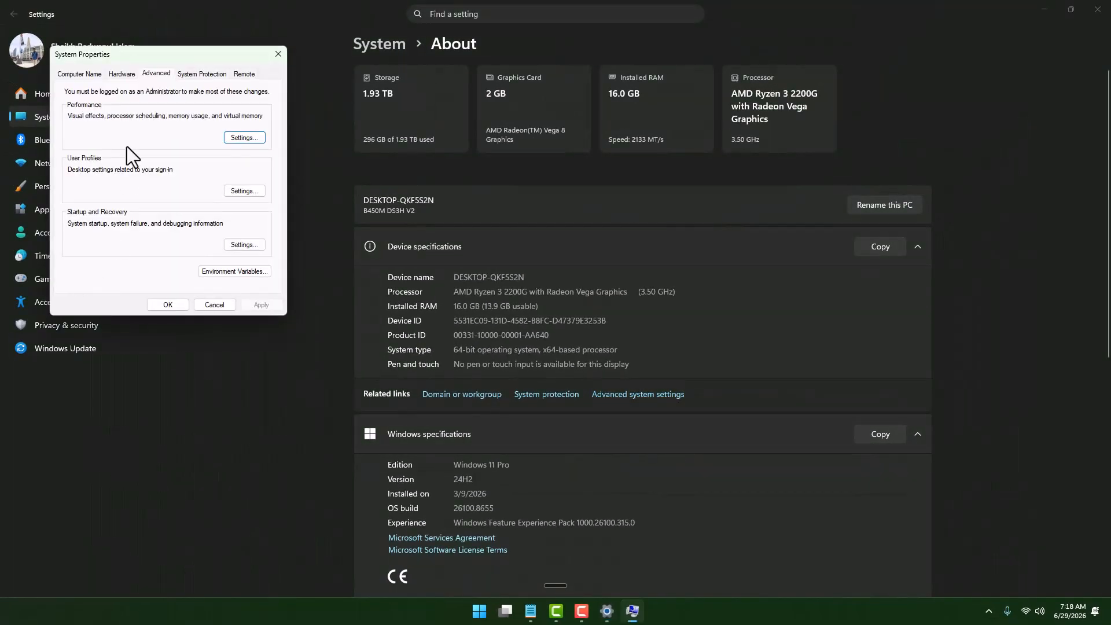
left_click_drag(139, 58, 192, 113)
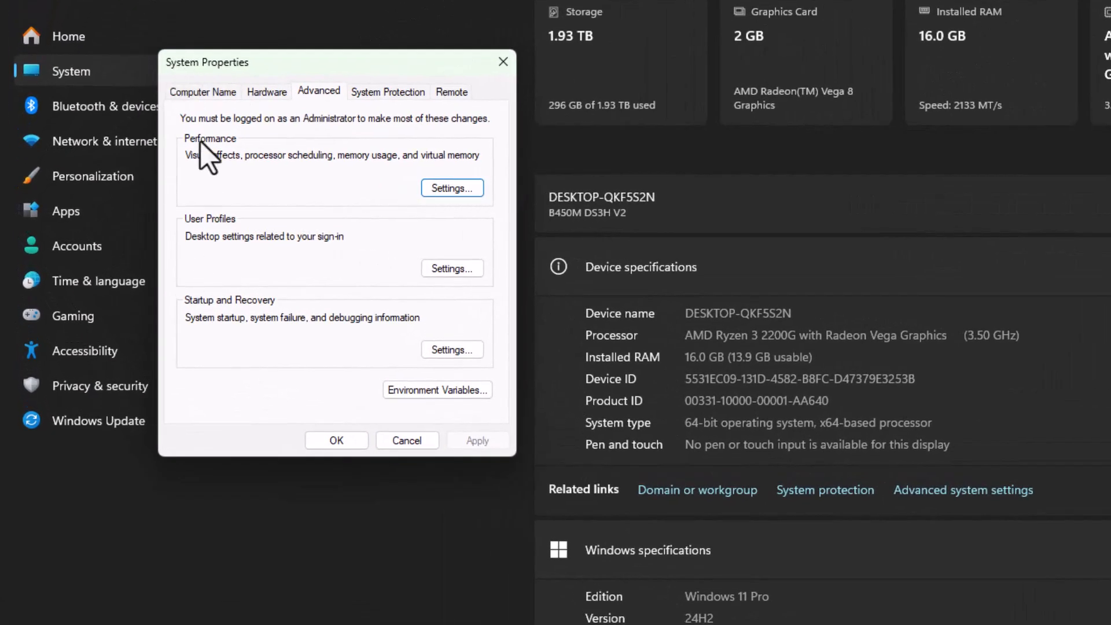
left_click(200, 92)
left_click(267, 94)
left_click(319, 92)
left_click(386, 94)
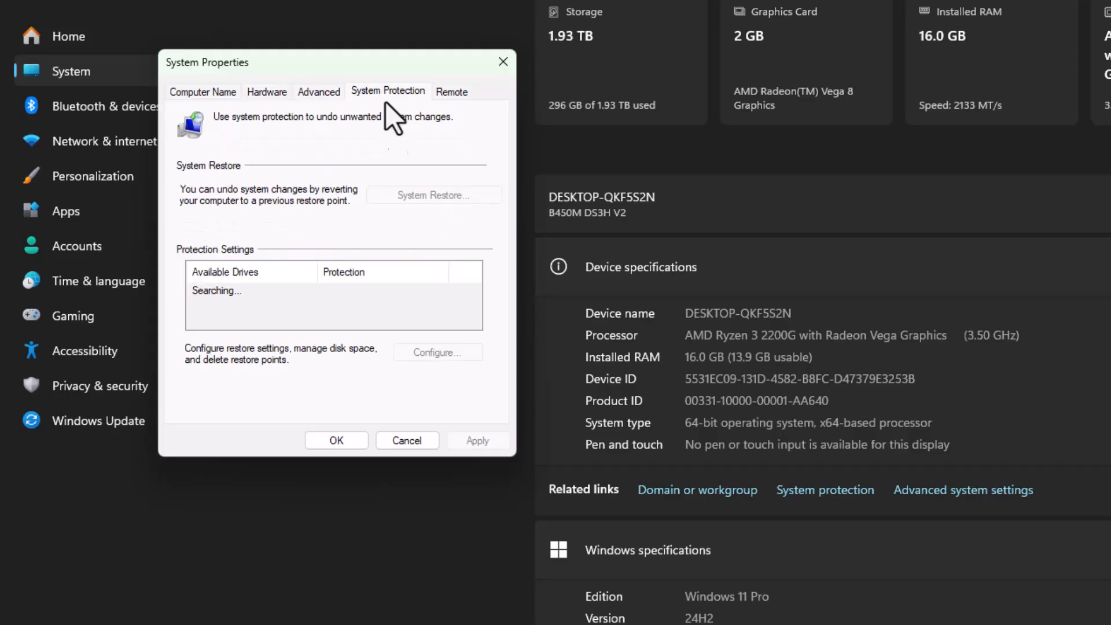
left_click(333, 95)
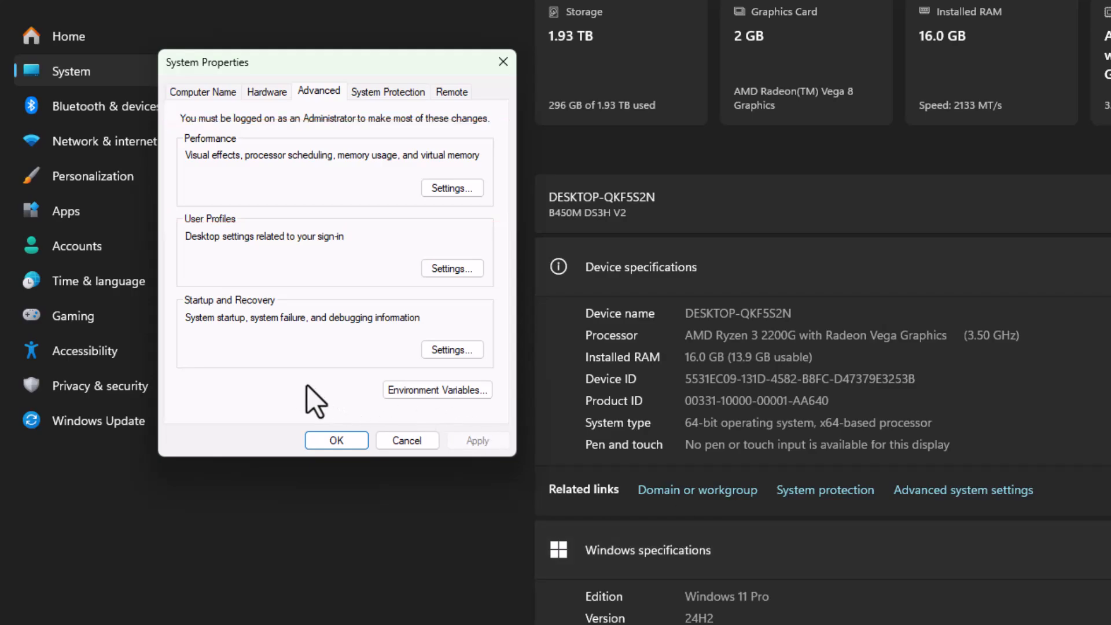
- In the virtual memory settings, turn off automatic paging file management and choose a custom size for drive C:
left_click(440, 189)
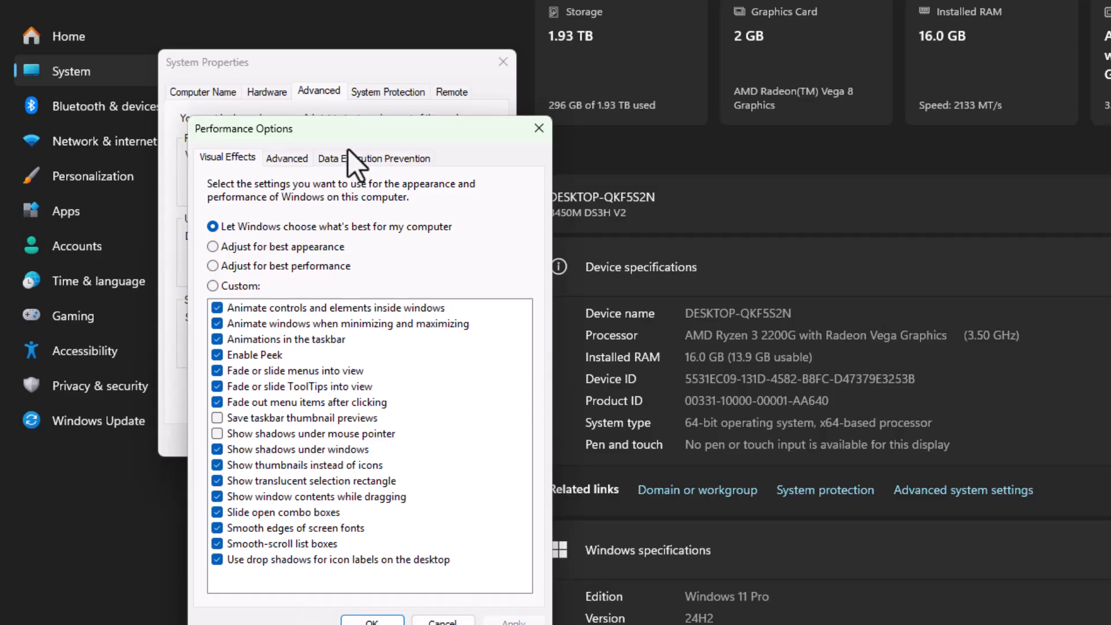
left_click(298, 165)
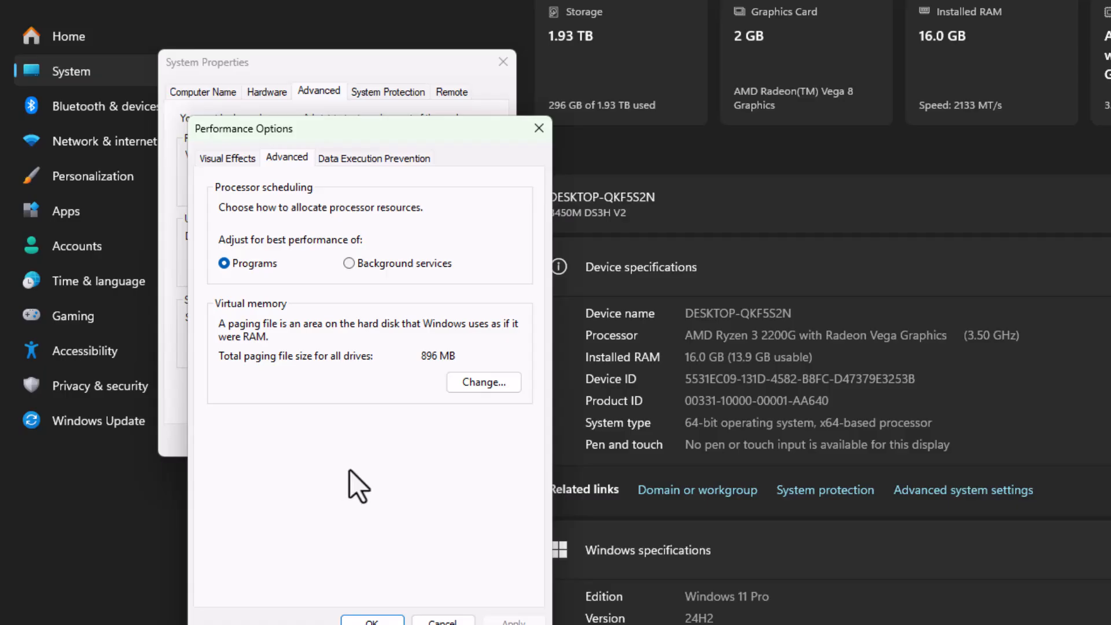
left_click(475, 382)
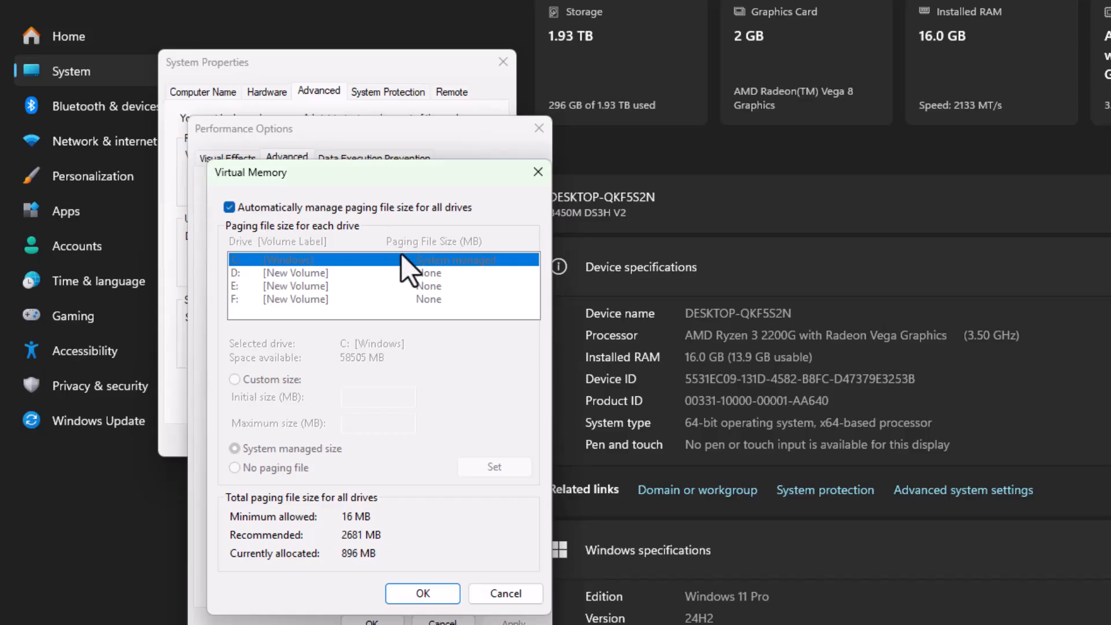
left_click(230, 208)
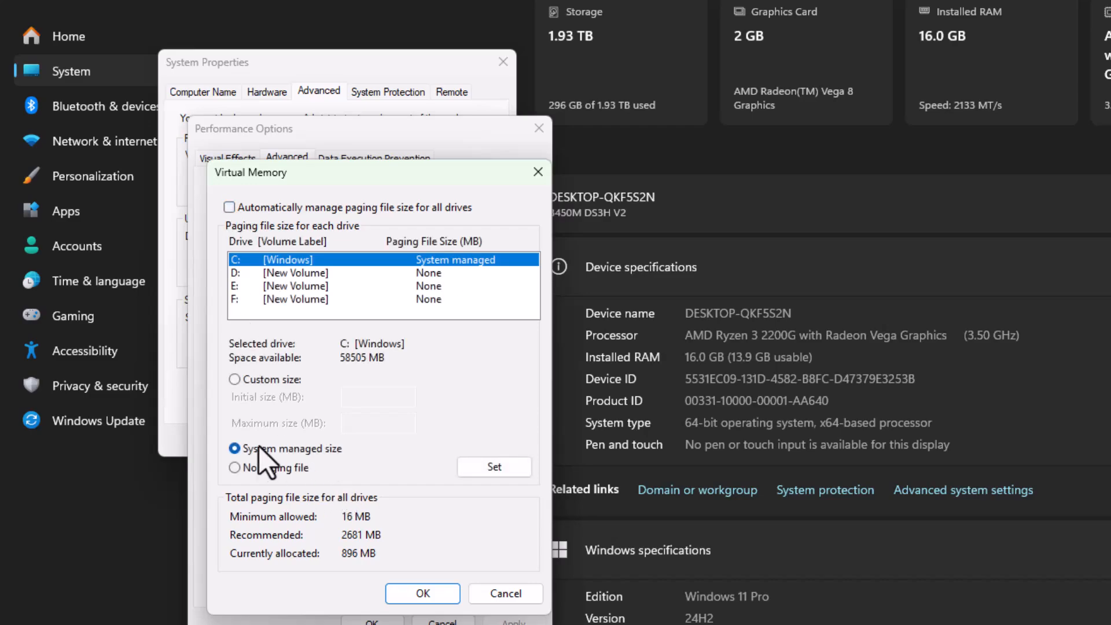
left_click(234, 379)
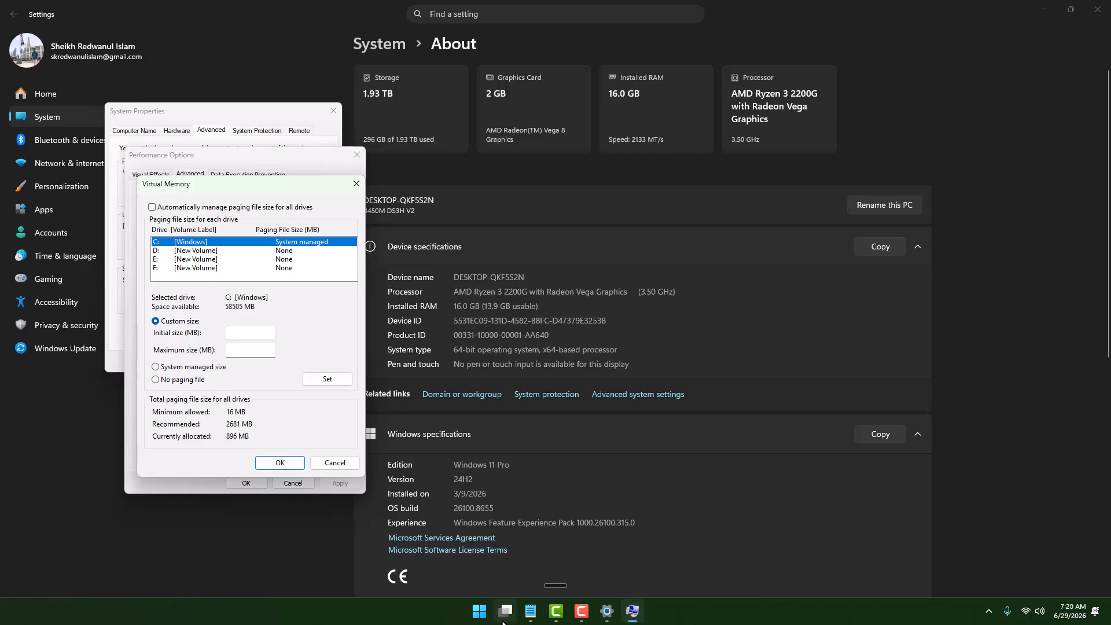
- Switch to Notepad, place the notes beside the dialog and review the initial and maximum size formulas and the 16 GB RAM example
left_click(531, 610)
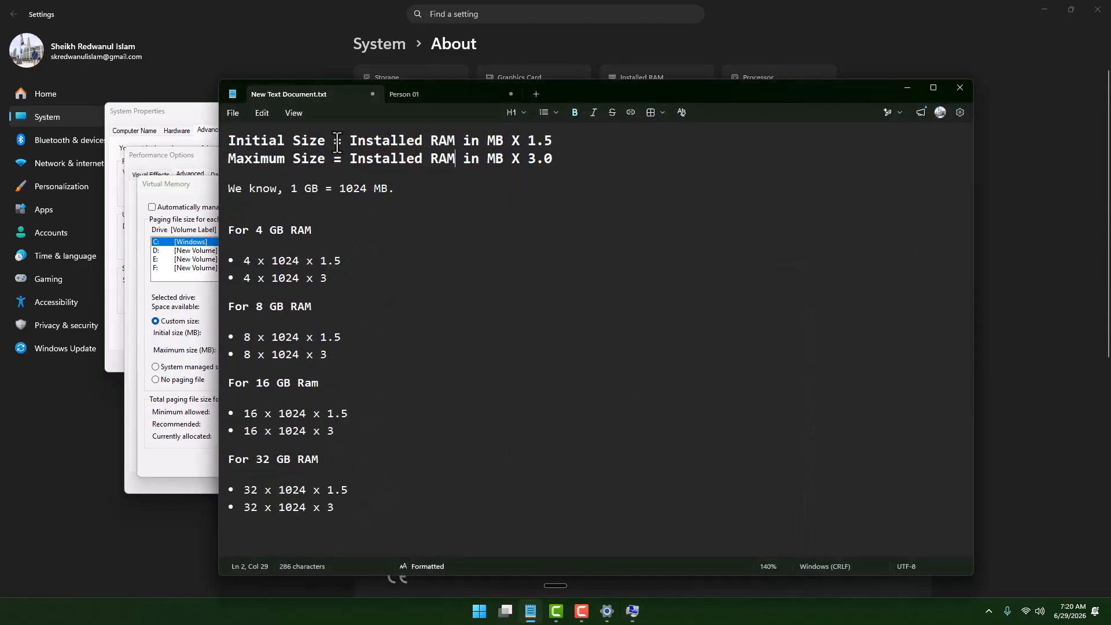
left_click_drag(655, 88, 782, 94)
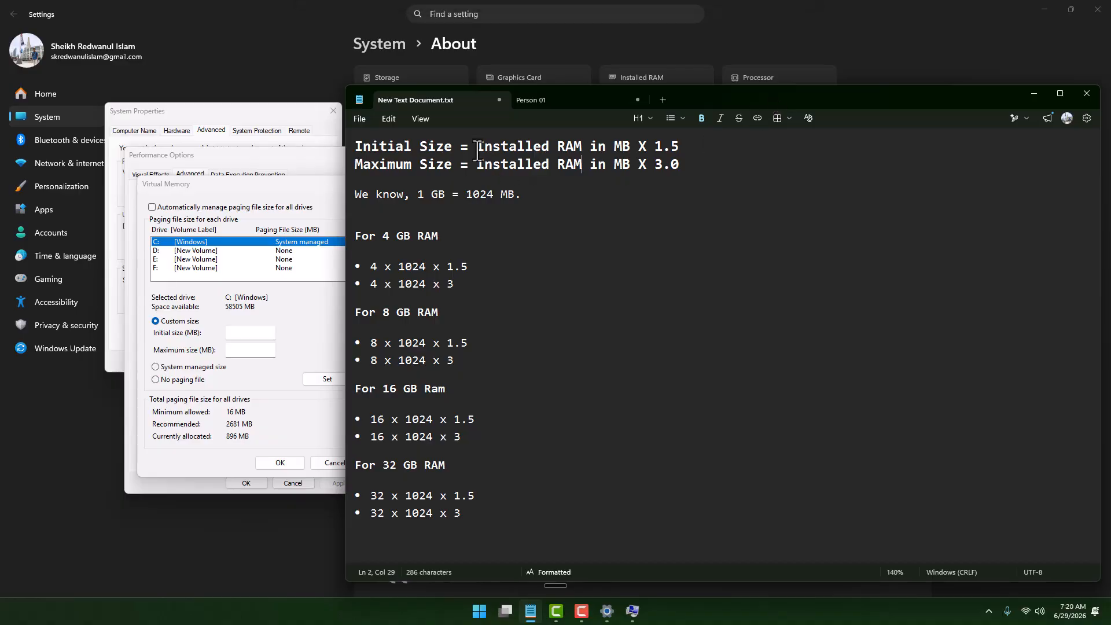
left_click_drag(476, 147, 690, 149)
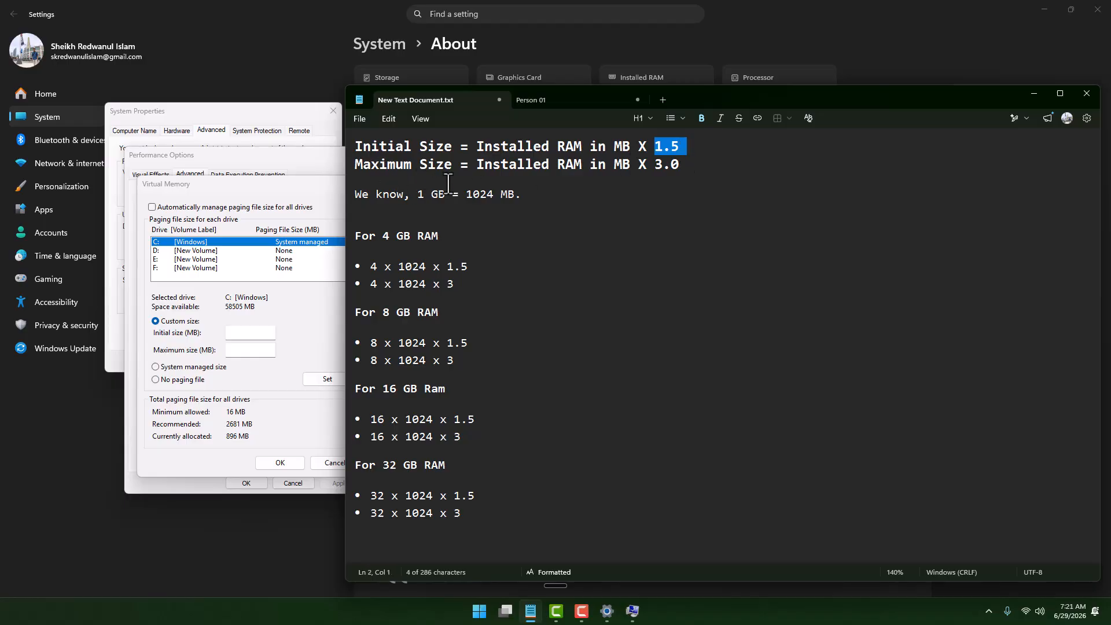
double_click(621, 165)
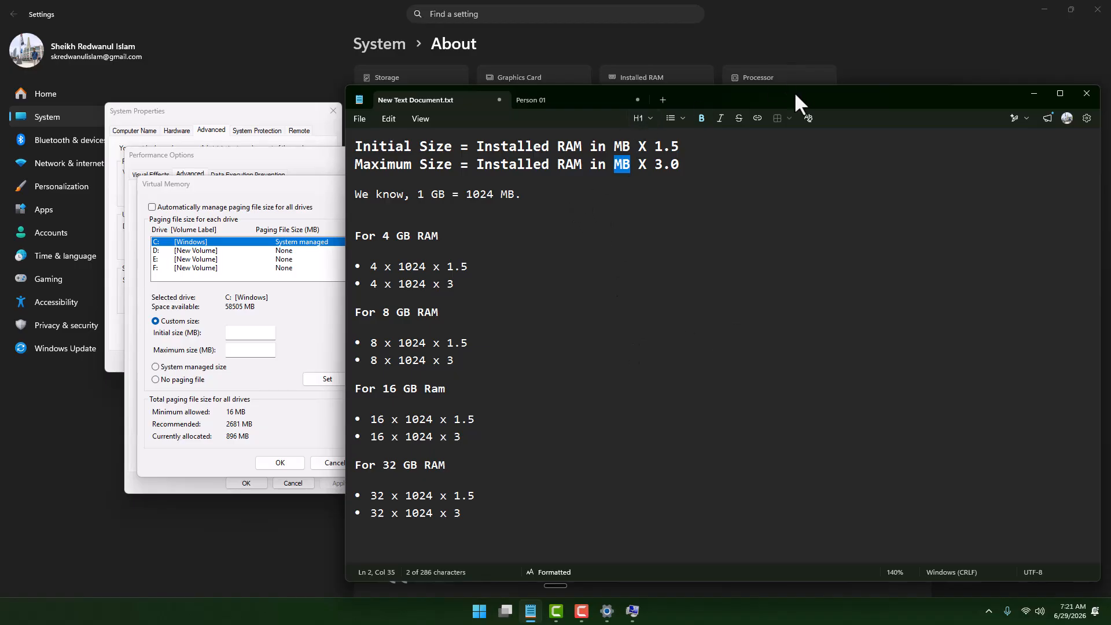
left_click_drag(371, 419, 433, 420)
left_click(460, 420)
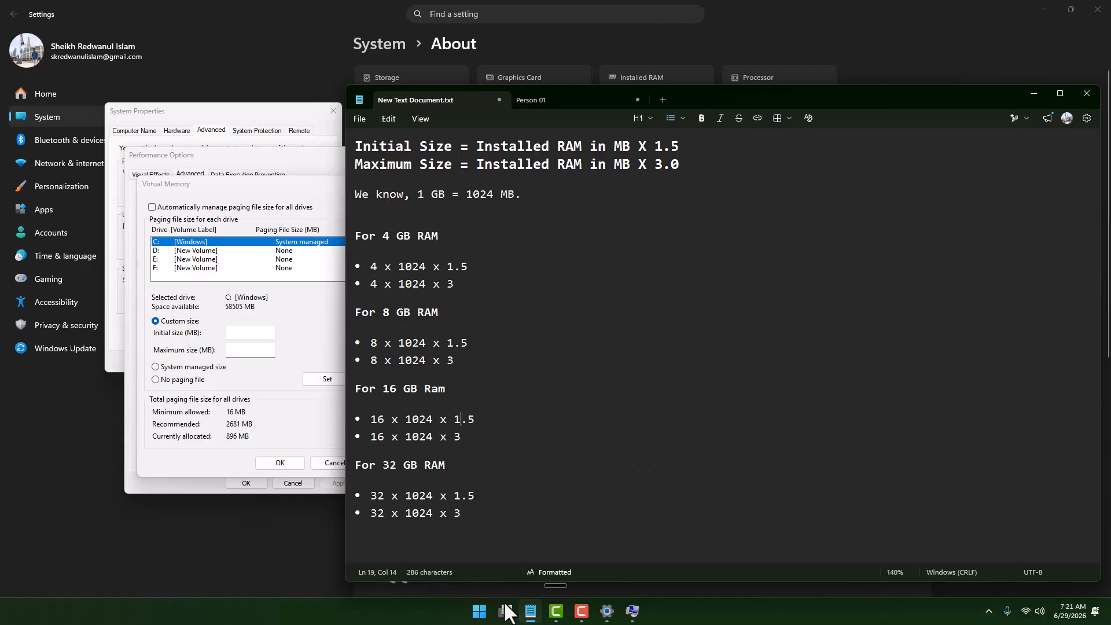
- Open Calculator and place it over the empty area of the notes
left_click(478, 613)
type("Cal")
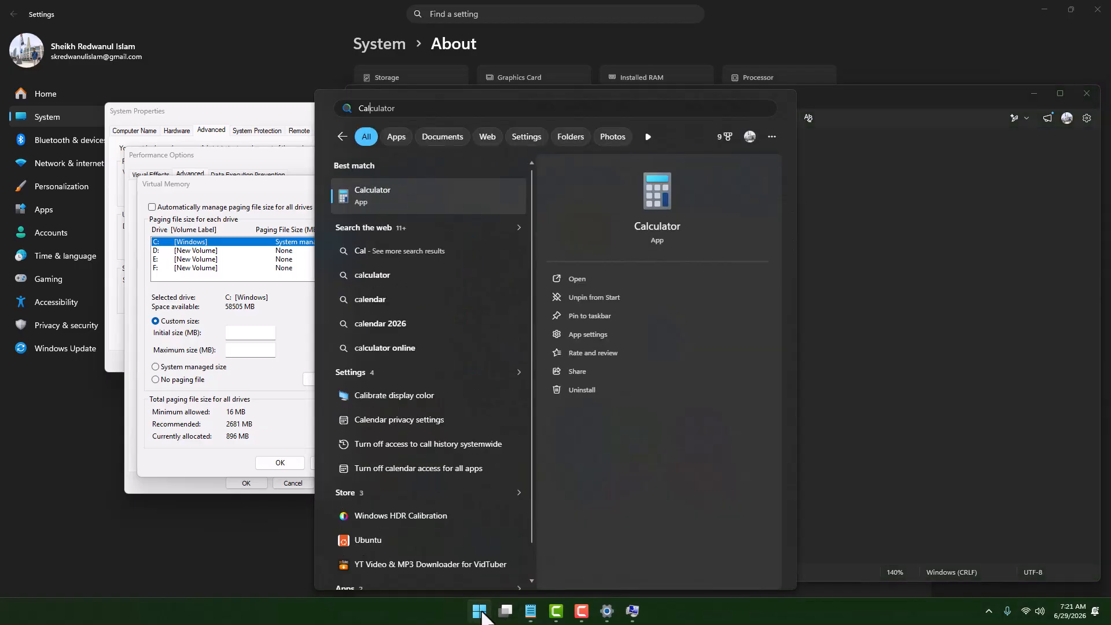
key("Return")
left_click_drag(99, 45, 865, 213)
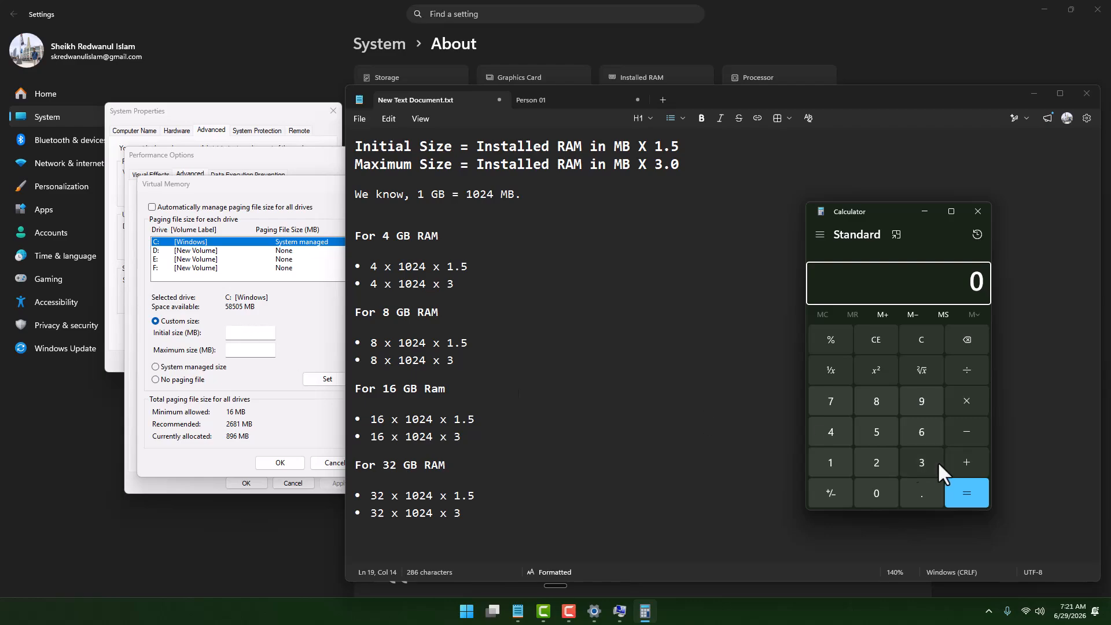
- Calculate the initial paging file size for 16 GB of RAM as 16 × 1024 × 1.5
left_click(830, 463)
left_click(921, 433)
left_click(966, 400)
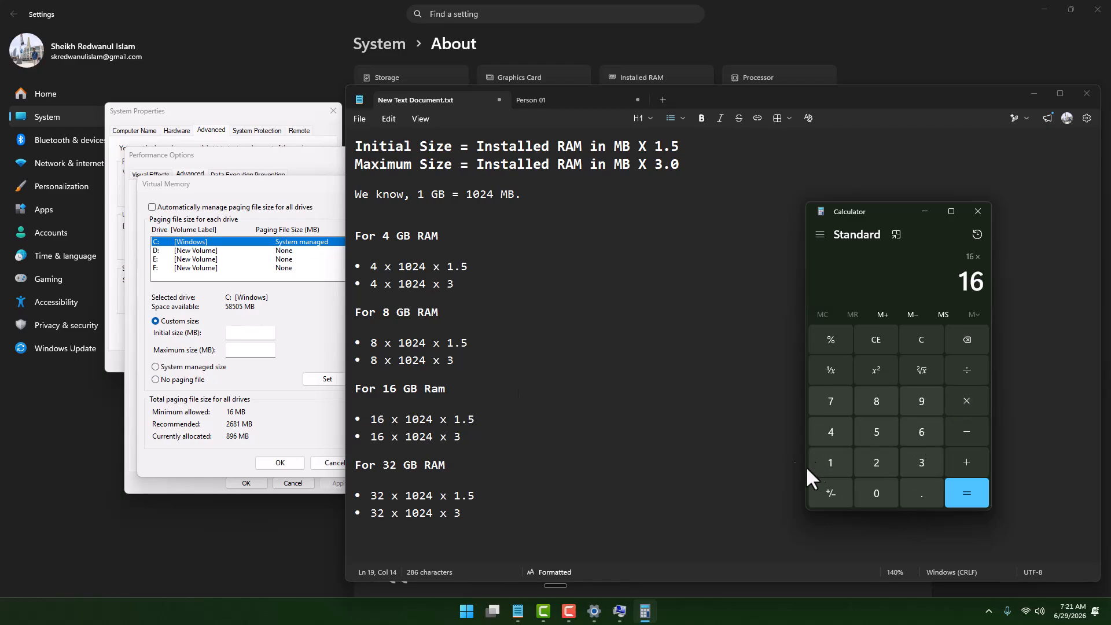
left_click(829, 461)
left_click(876, 492)
left_click(874, 462)
left_click(834, 434)
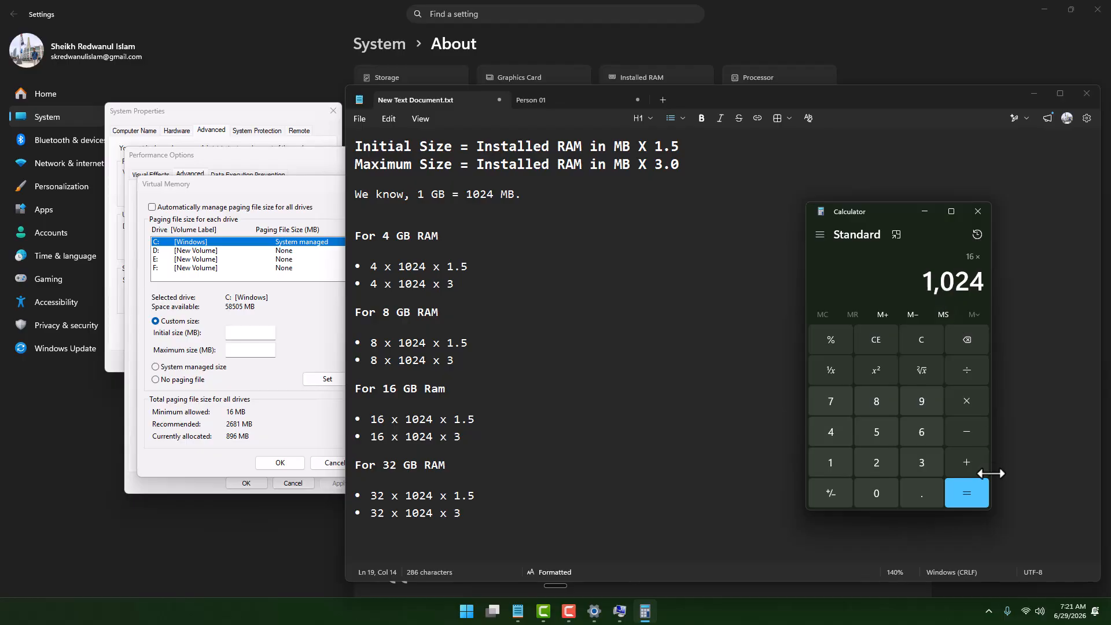
left_click(967, 402)
left_click(830, 463)
left_click(914, 496)
key("5")
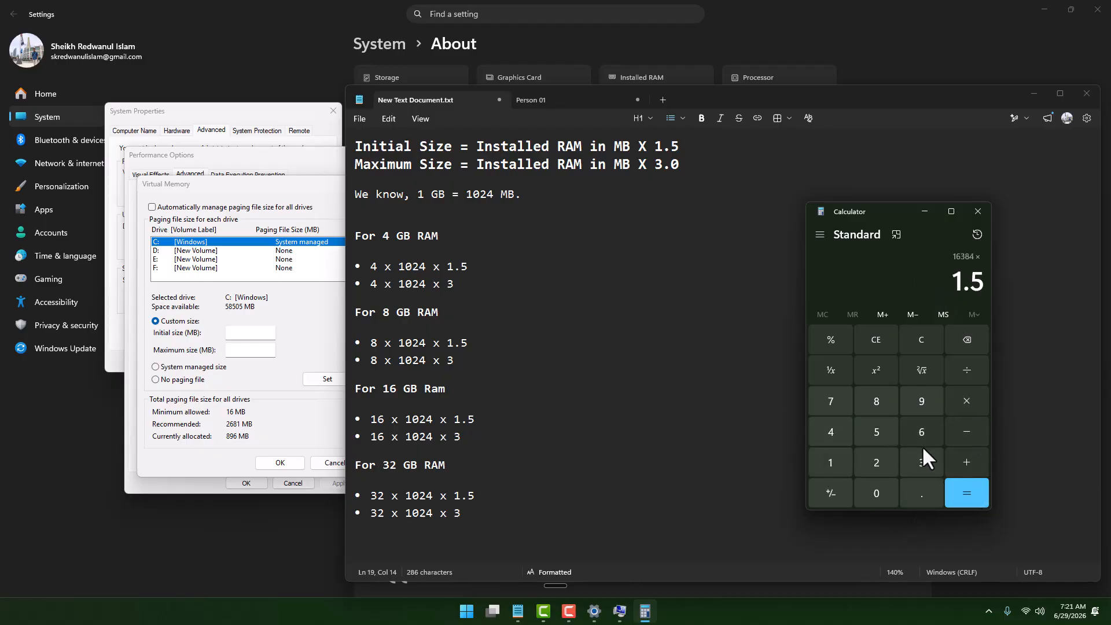
left_click(980, 493)
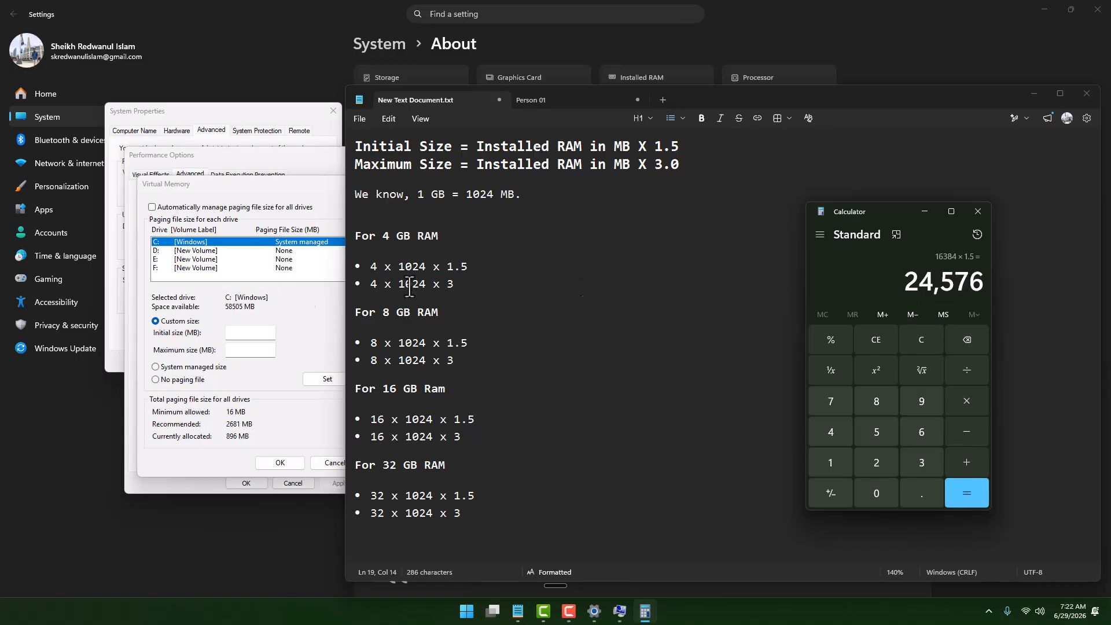
- Set the custom initial size of drive C:'s paging file to 24576 MB
left_click(261, 334)
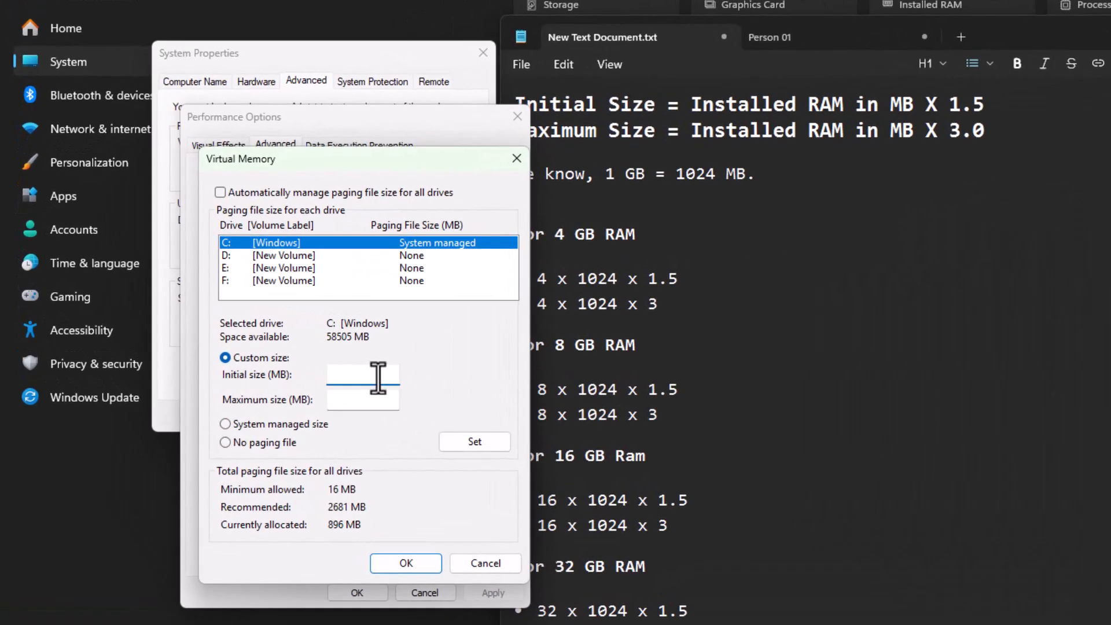
type("24576")
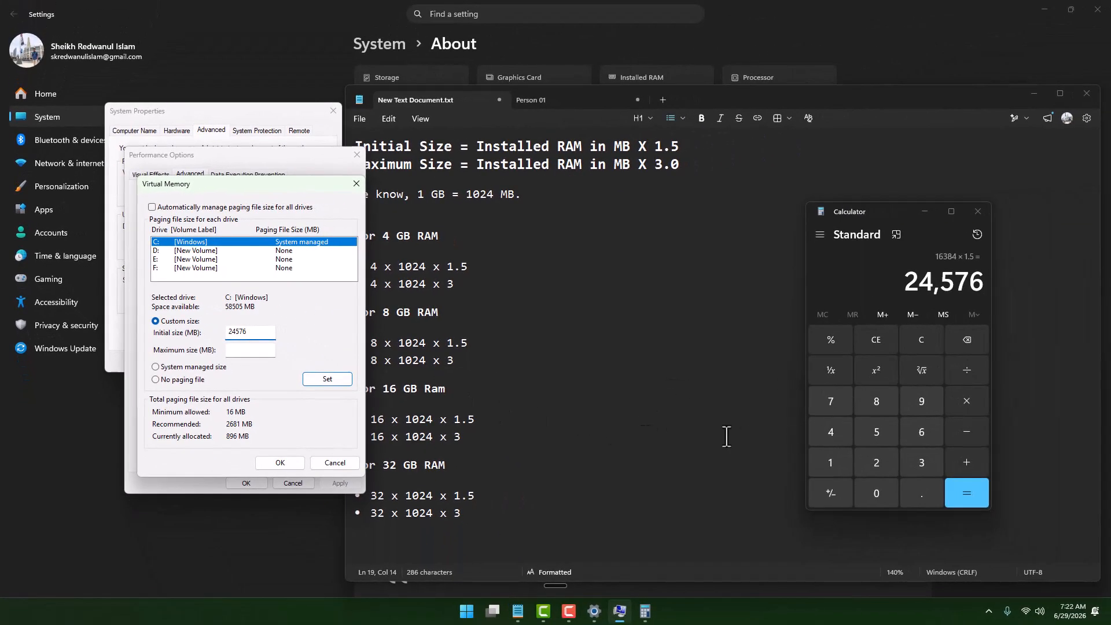
- Clear the calculator and calculate the maximum paging file size for 16 GB of RAM as 16 × 1024 × 3
left_click(921, 339)
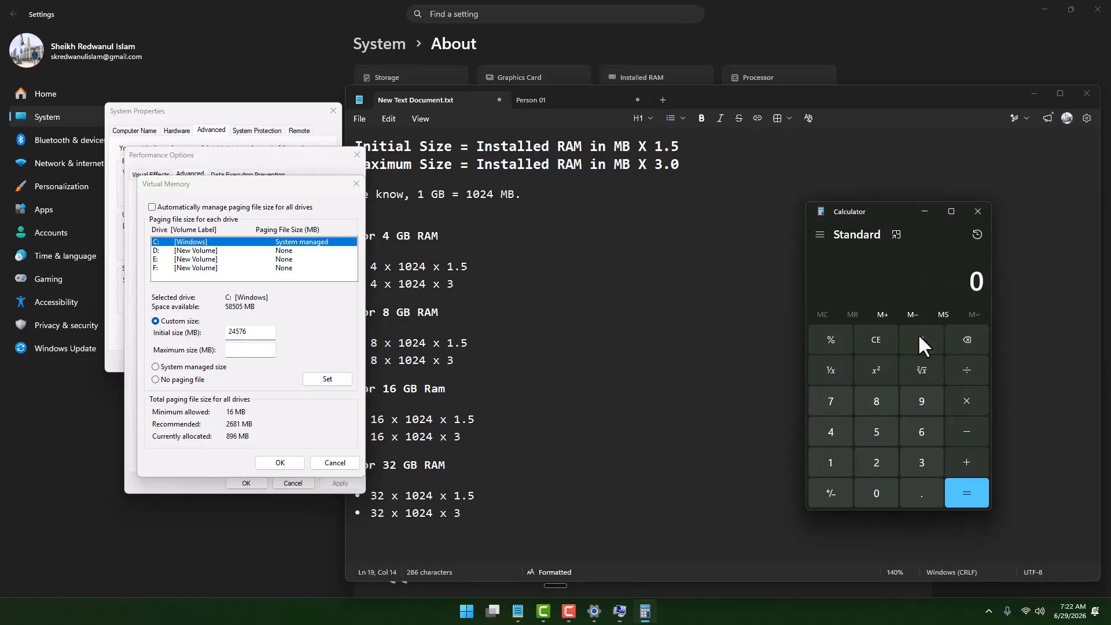
left_click(839, 470)
left_click(921, 434)
left_click(970, 404)
left_click(838, 472)
left_click(871, 489)
left_click(870, 461)
left_click(846, 433)
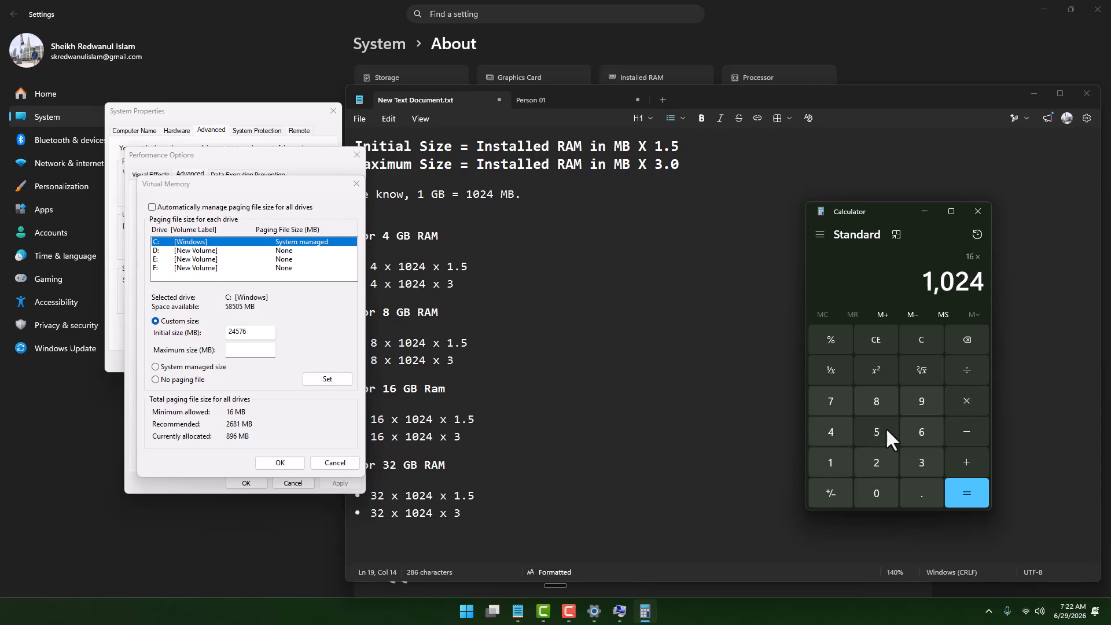
left_click(967, 399)
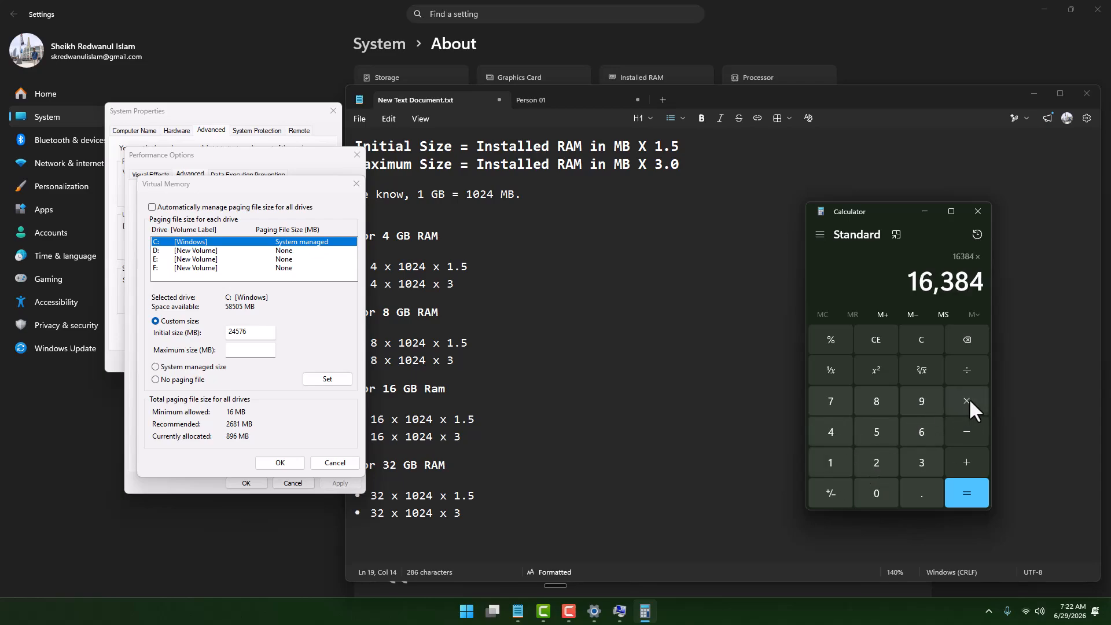
left_click(922, 460)
left_click(971, 498)
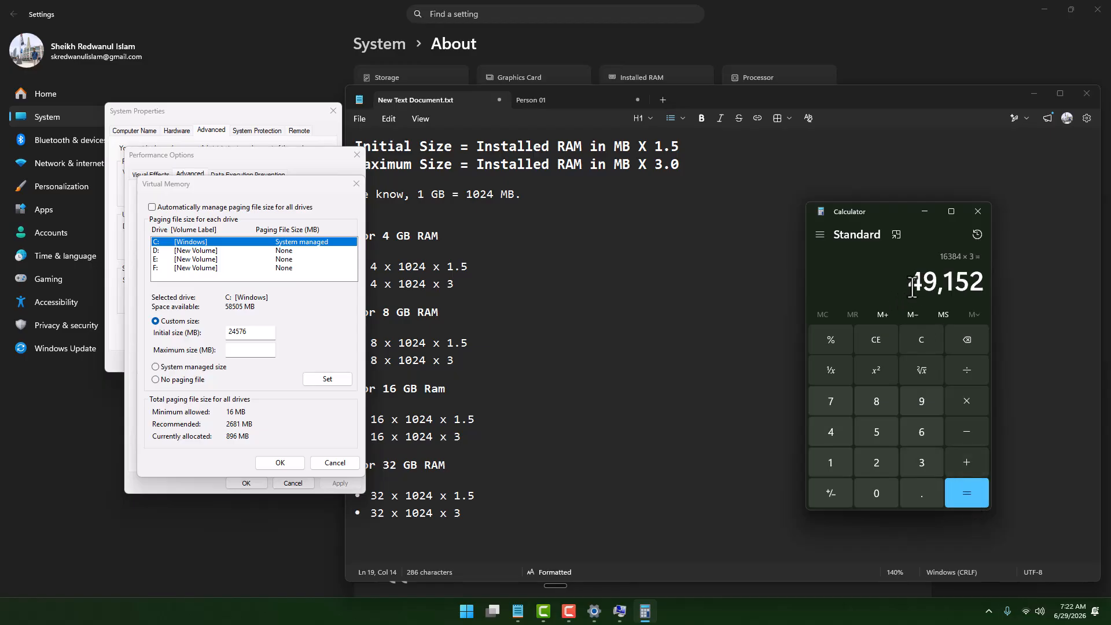
- Set the custom maximum size to 49152 MB, close Calculator and minimize the Notepad notes
left_click(235, 350)
type("4")
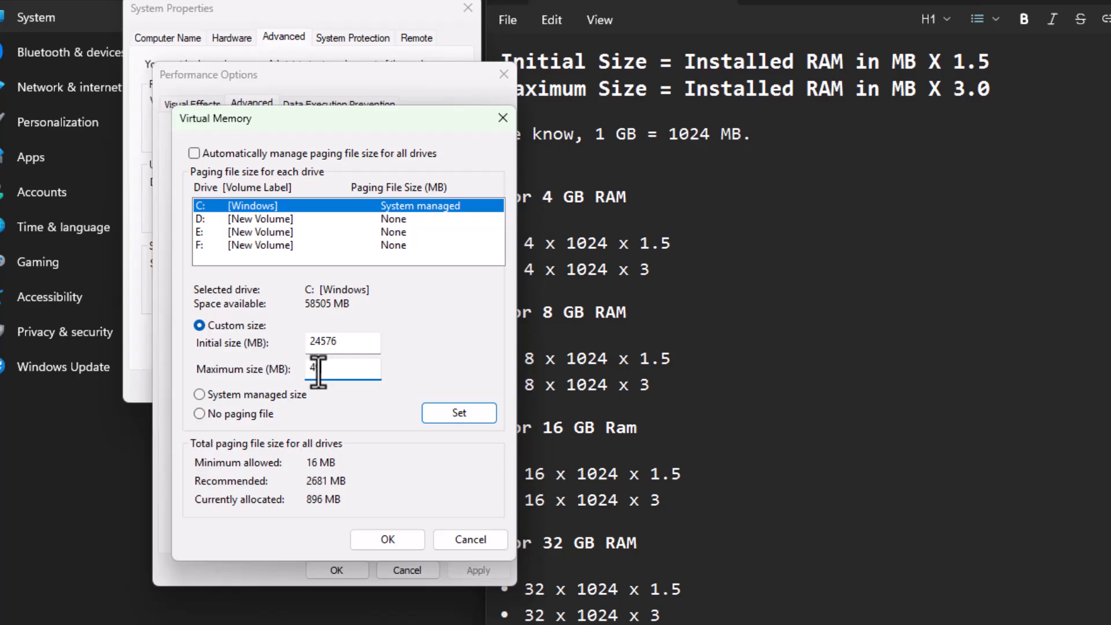
type("9152")
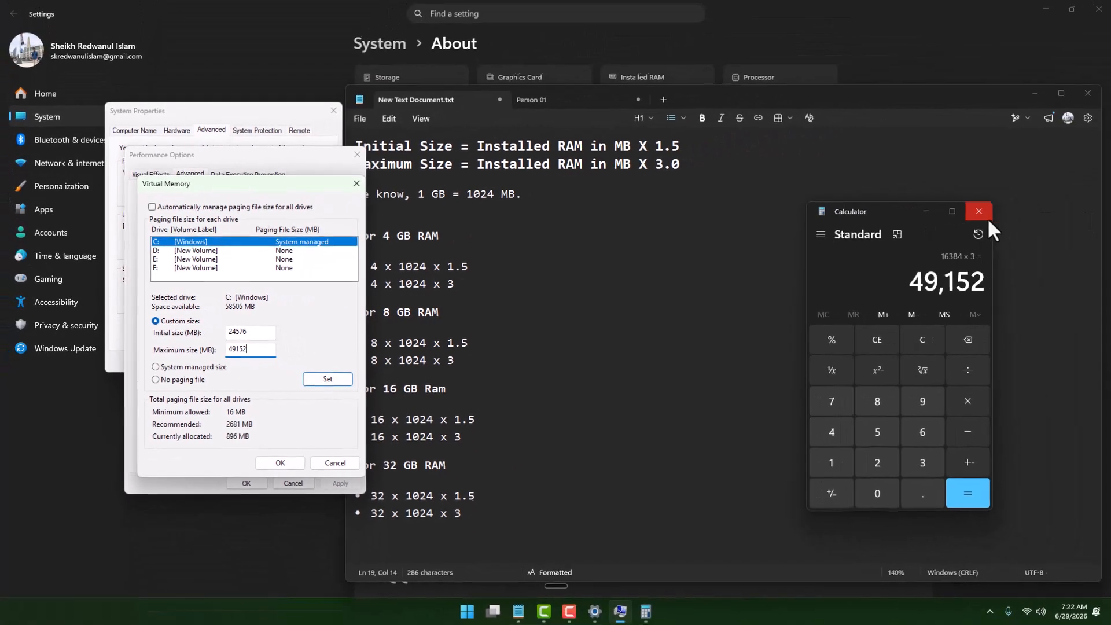
left_click(986, 215)
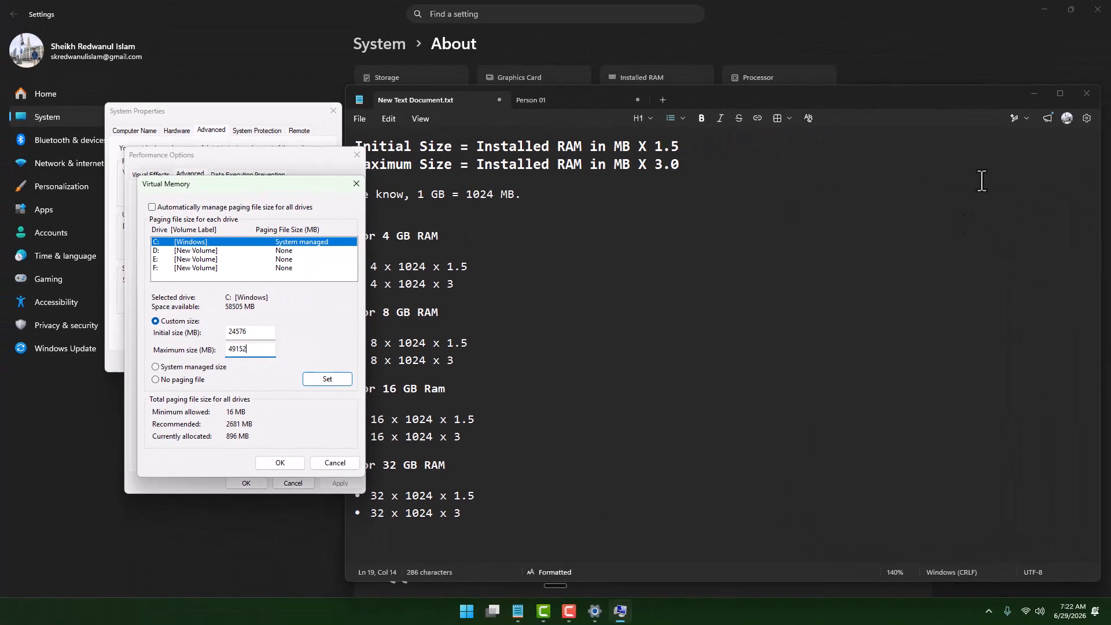
left_click(1016, 111)
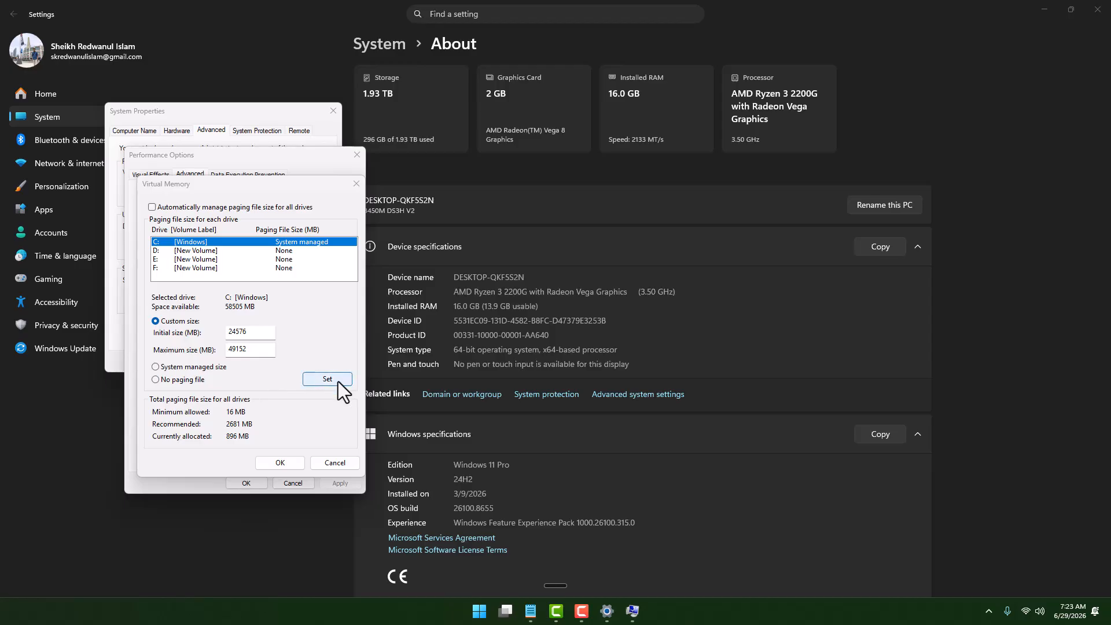
- Apply the custom paging file size to drive C:, confirm all the open dialogs and close Settings
left_click(338, 380)
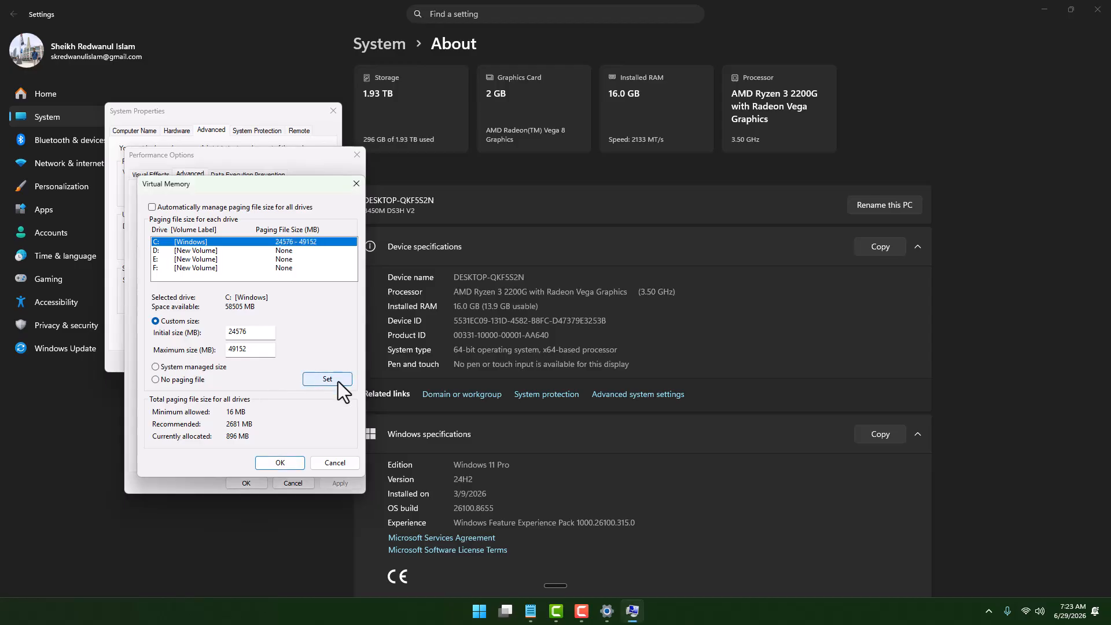
left_click(279, 463)
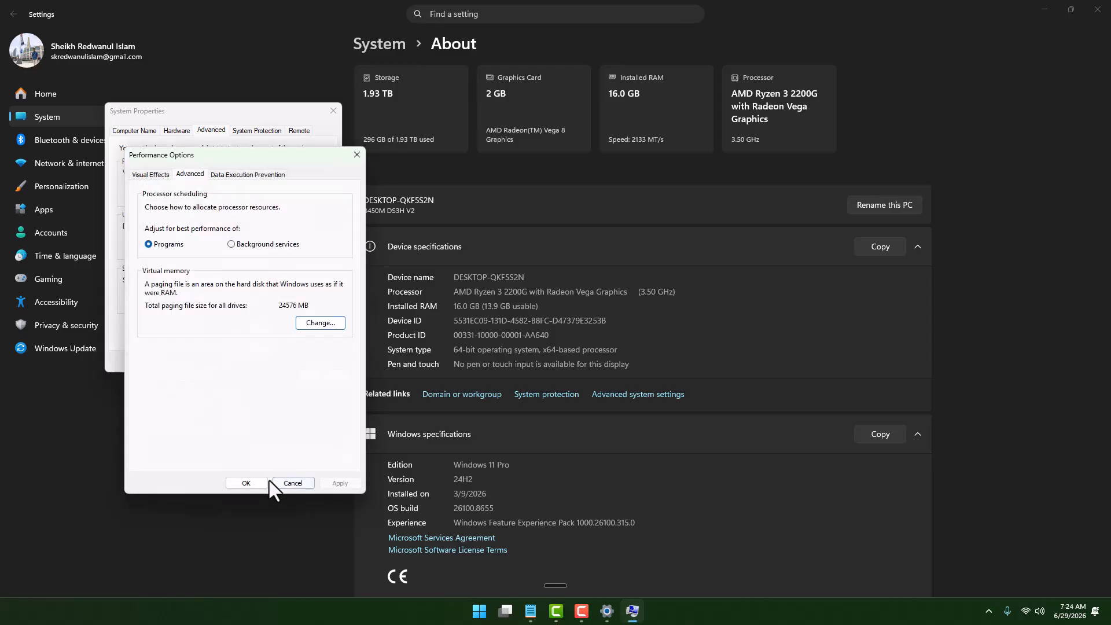
left_click(246, 484)
left_click(230, 362)
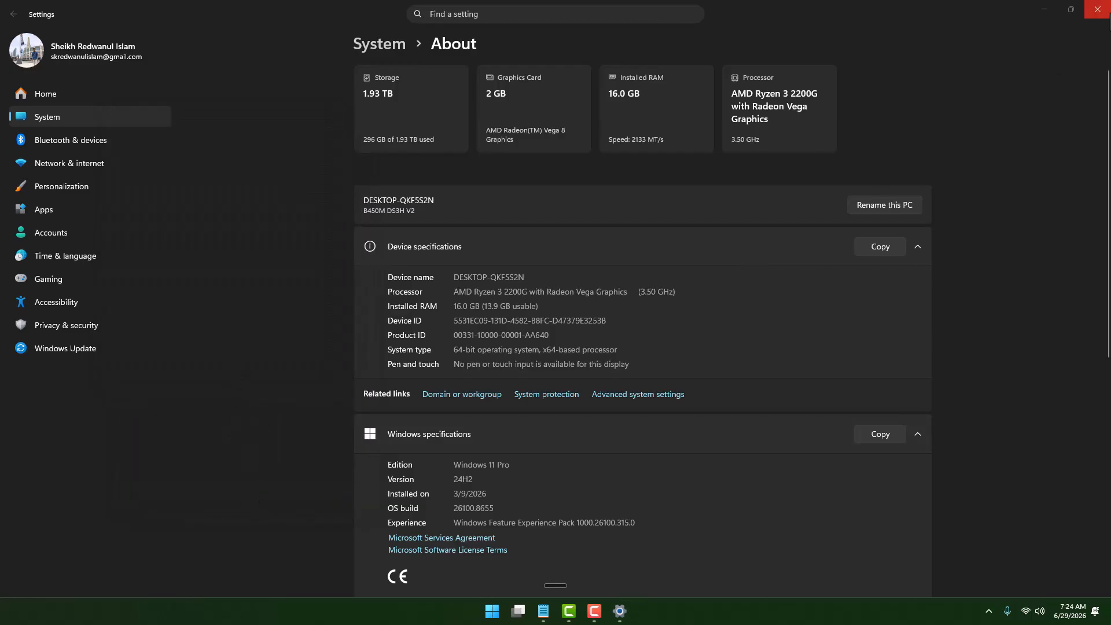
left_click(1097, 9)
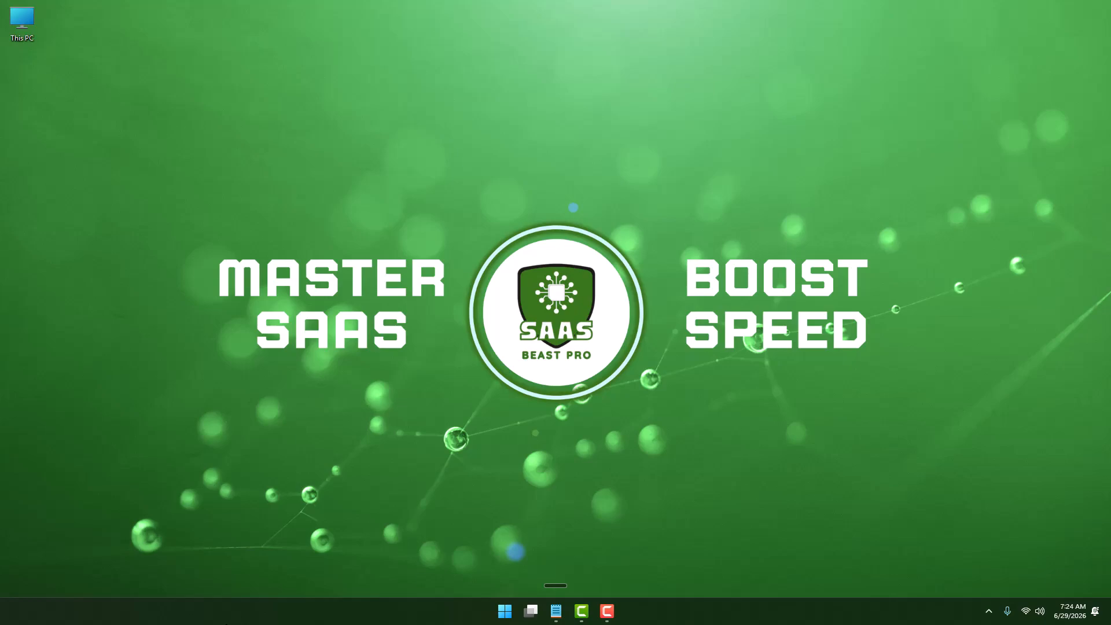